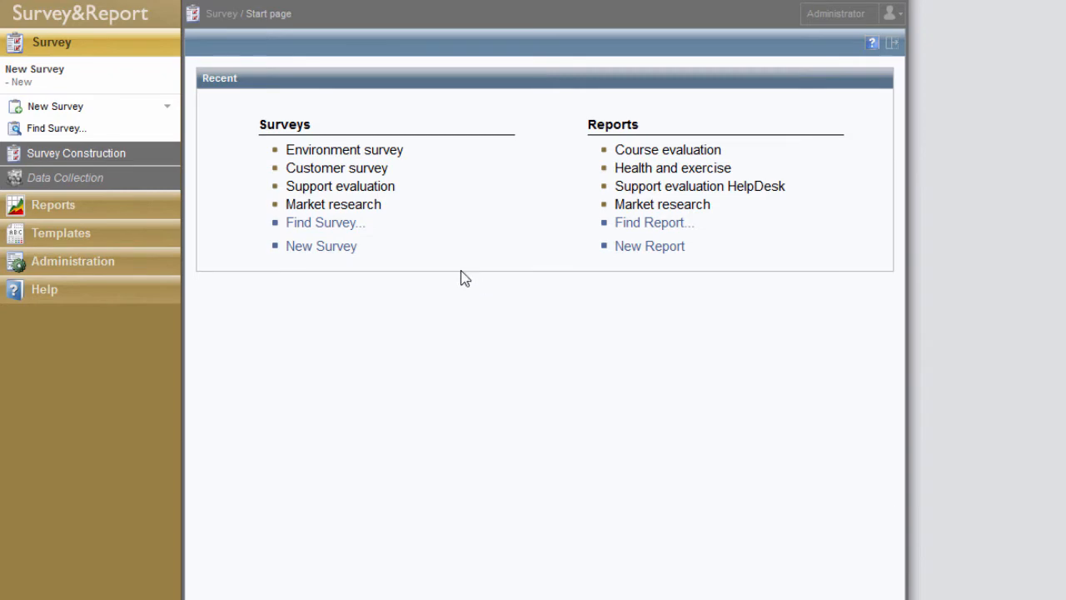
# - Find and open the Support evaluation survey, and preview its questions
pyautogui.click(340, 223)
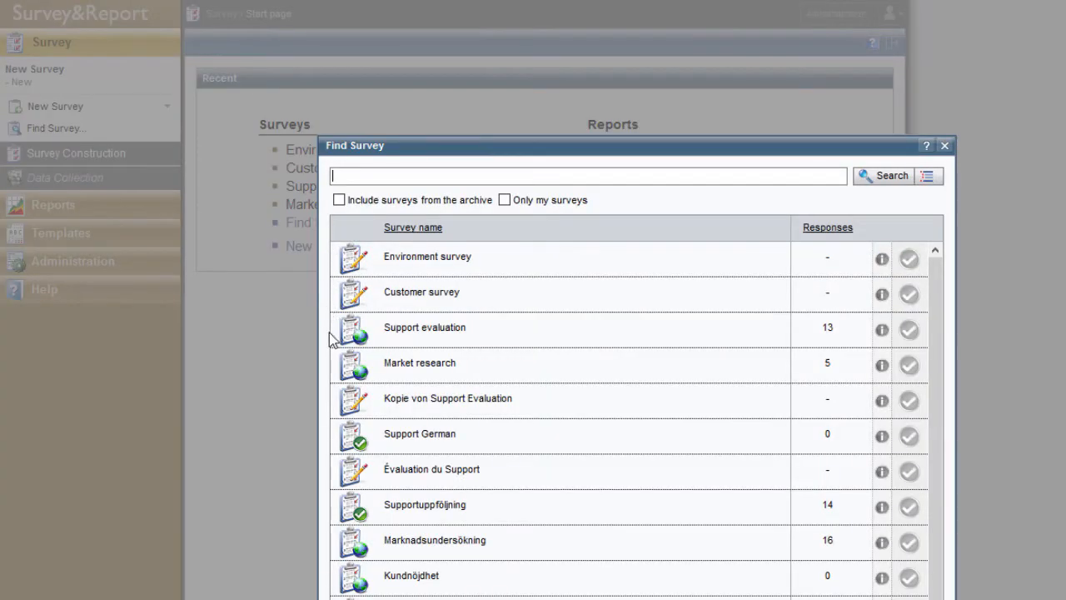
pyautogui.click(540, 327)
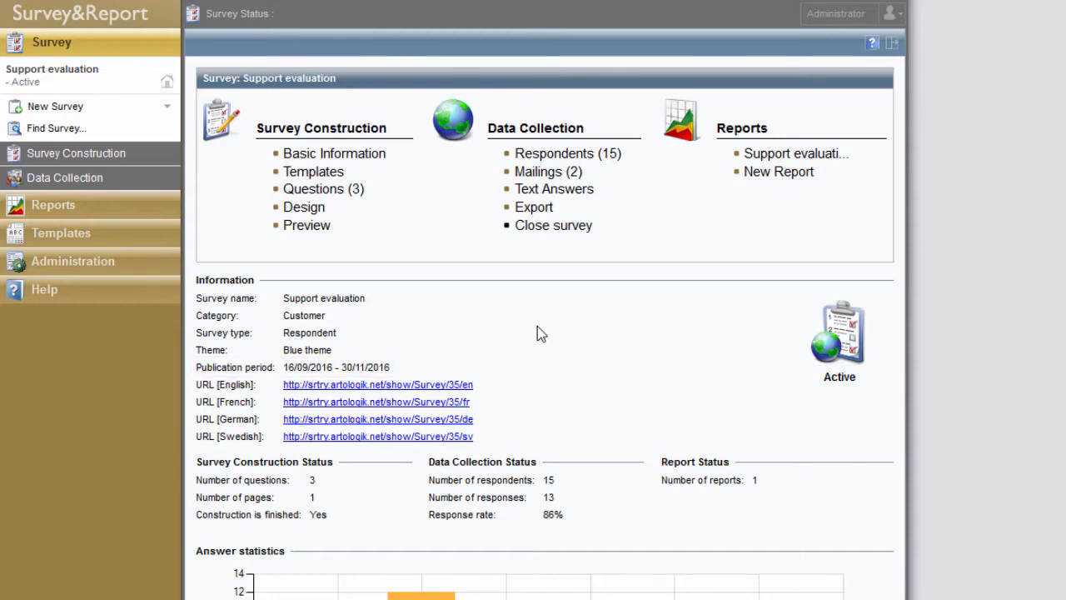
pyautogui.click(308, 227)
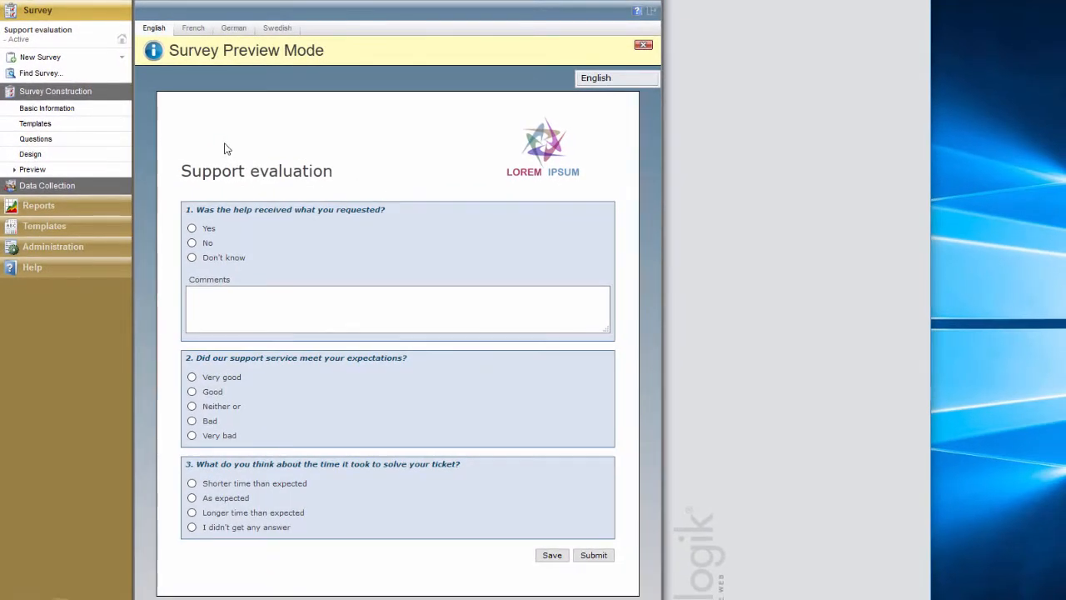
# - Show the survey's mailings and open the first mailing to view it
pyautogui.click(81, 188)
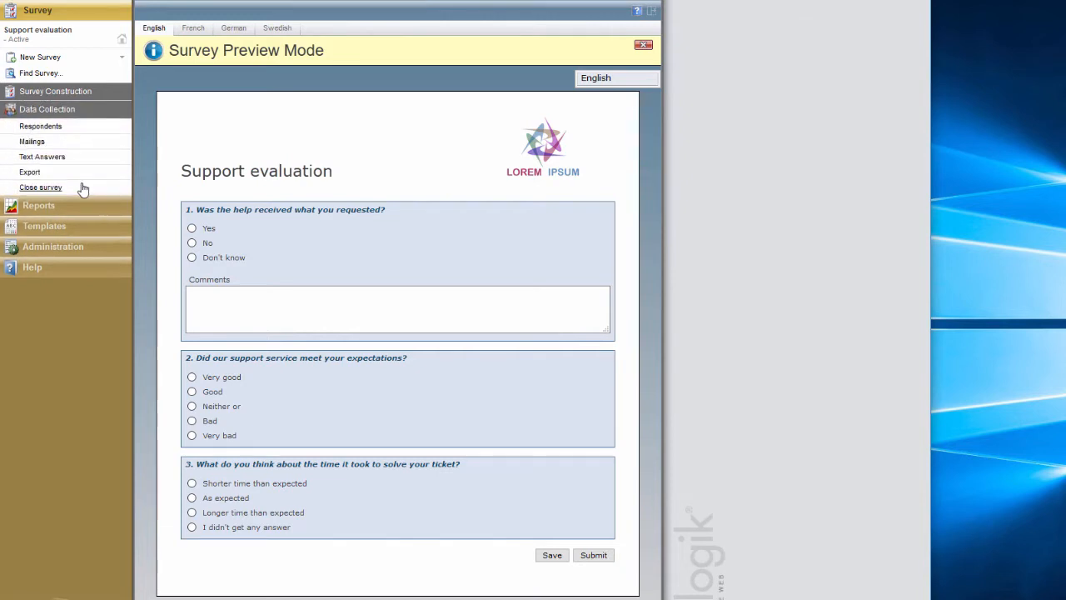
pyautogui.click(74, 143)
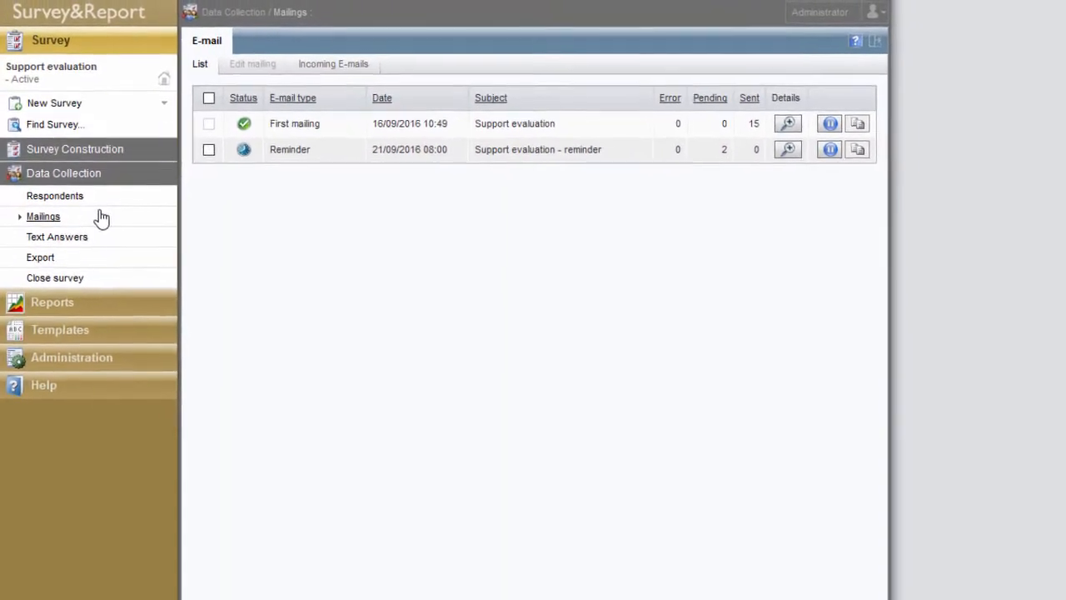
pyautogui.click(346, 133)
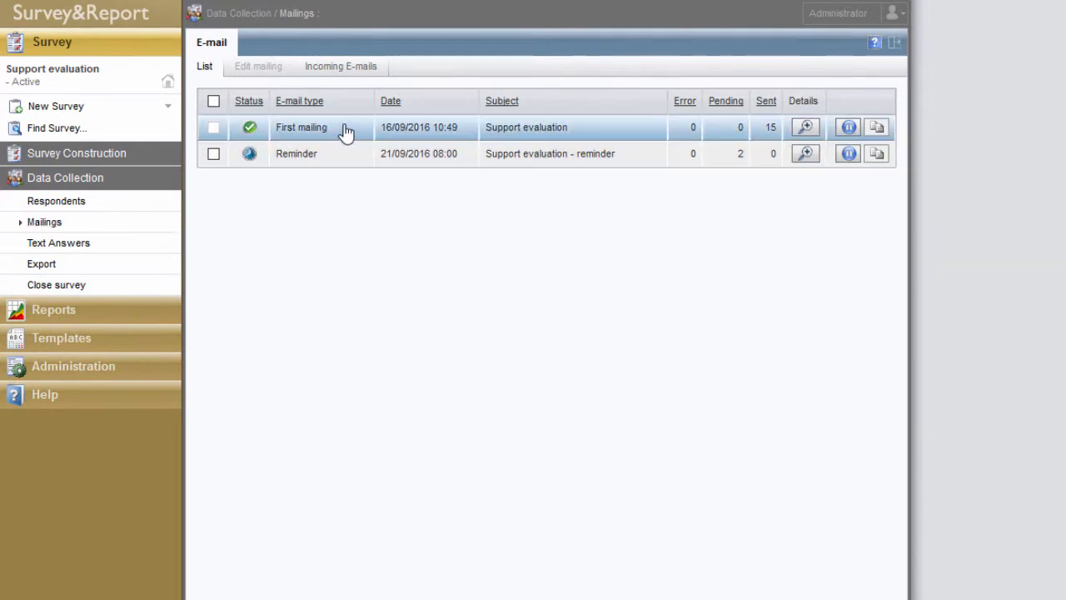
pyautogui.doubleClick(346, 132)
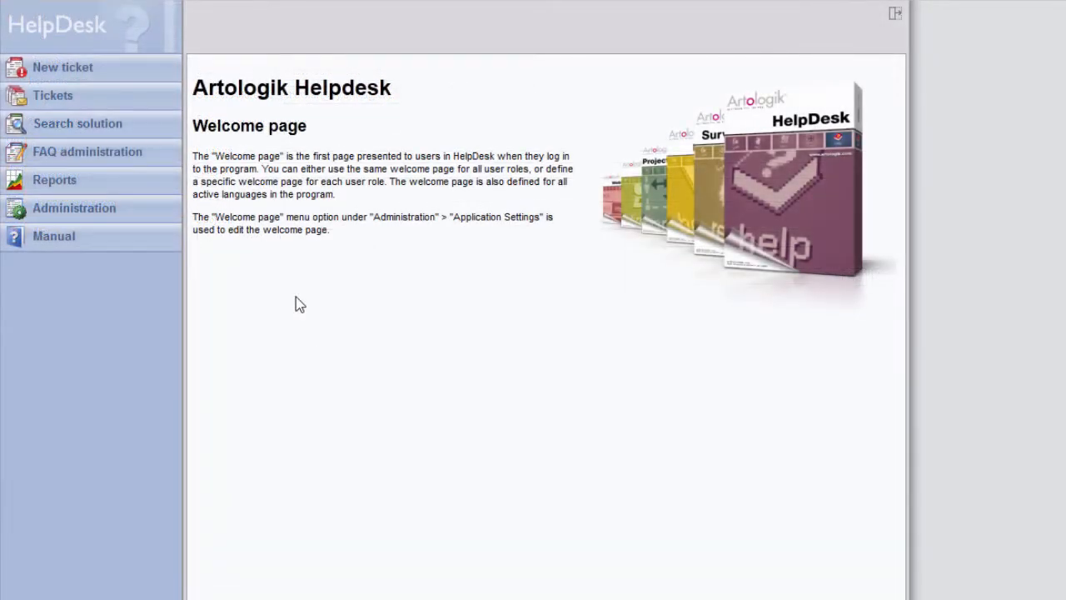
# - In HelpDesk, open the HD-SR administration settings to examine the API connection and the surveys available for rules
pyautogui.click(143, 215)
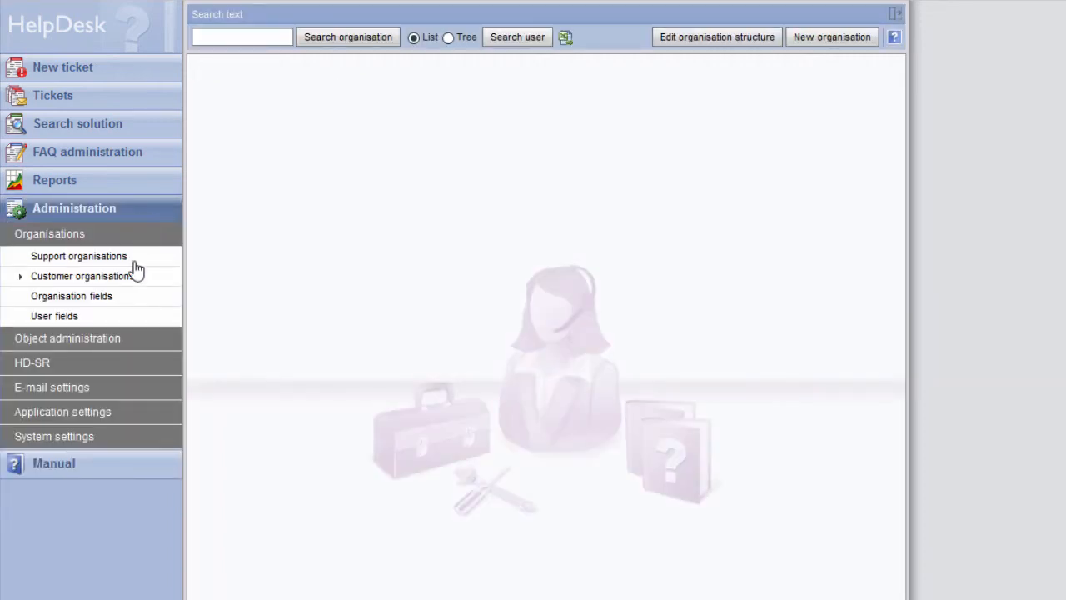
pyautogui.click(67, 366)
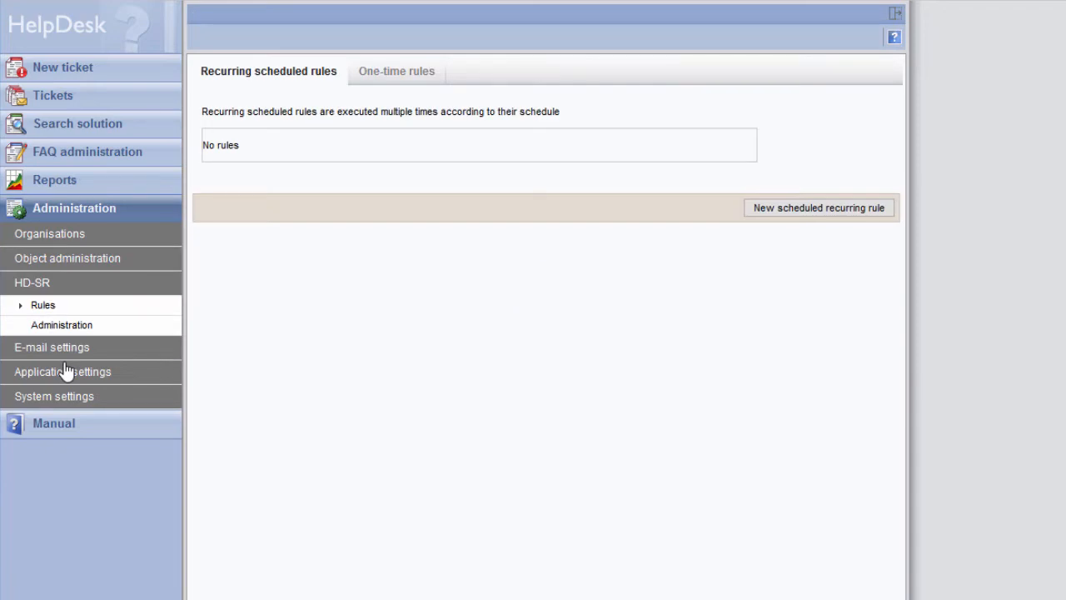
pyautogui.click(112, 329)
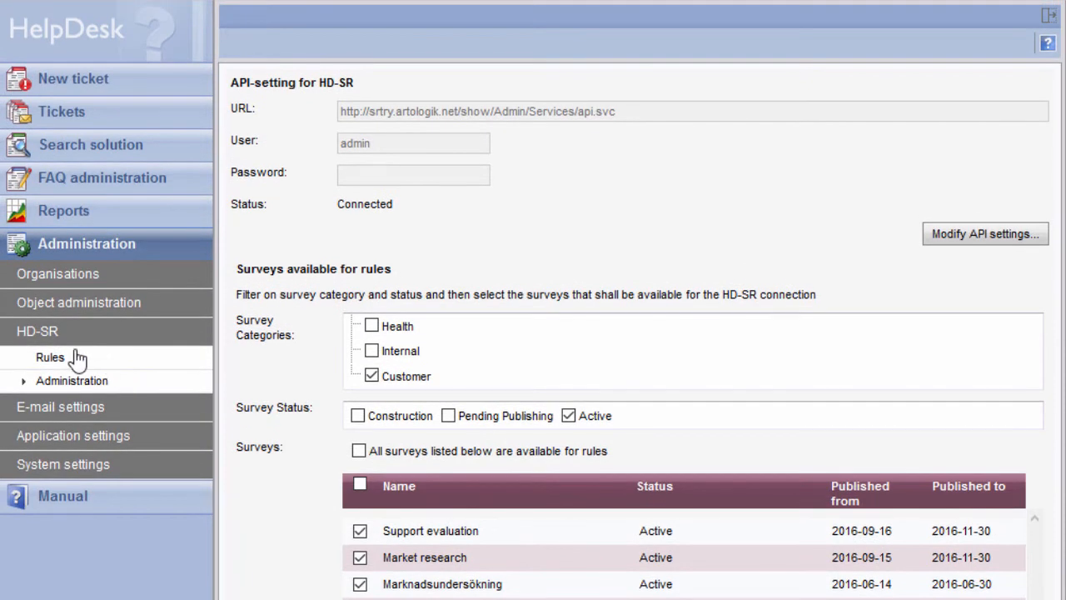
# - Start a new recurring scheduled HD-SR rule that matches all conditions, and add the condition Object: Property
pyautogui.click(50, 357)
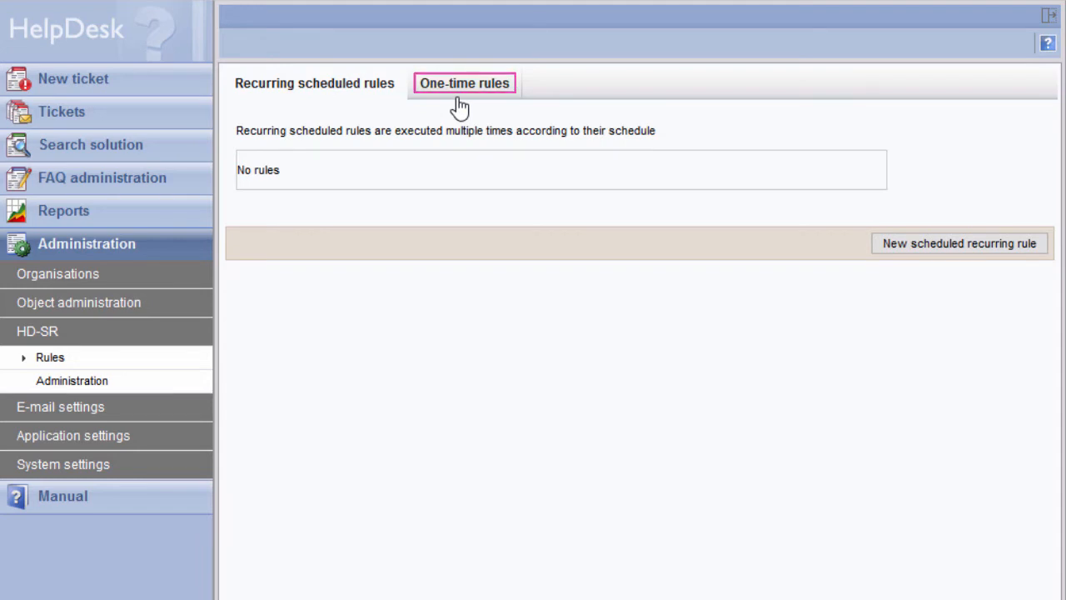
pyautogui.click(949, 239)
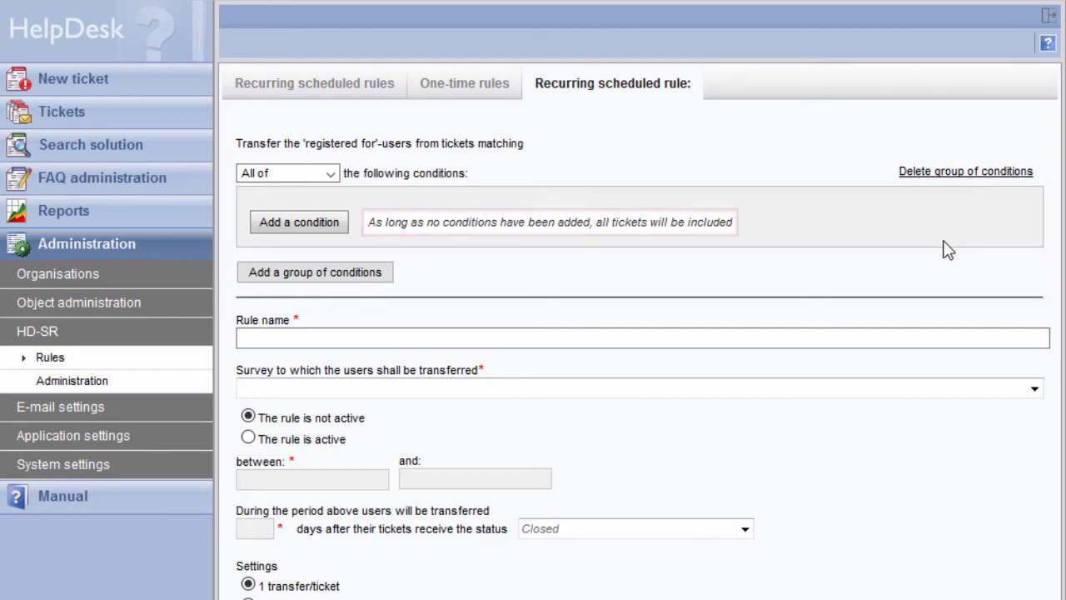
pyautogui.click(307, 234)
pyautogui.click(333, 214)
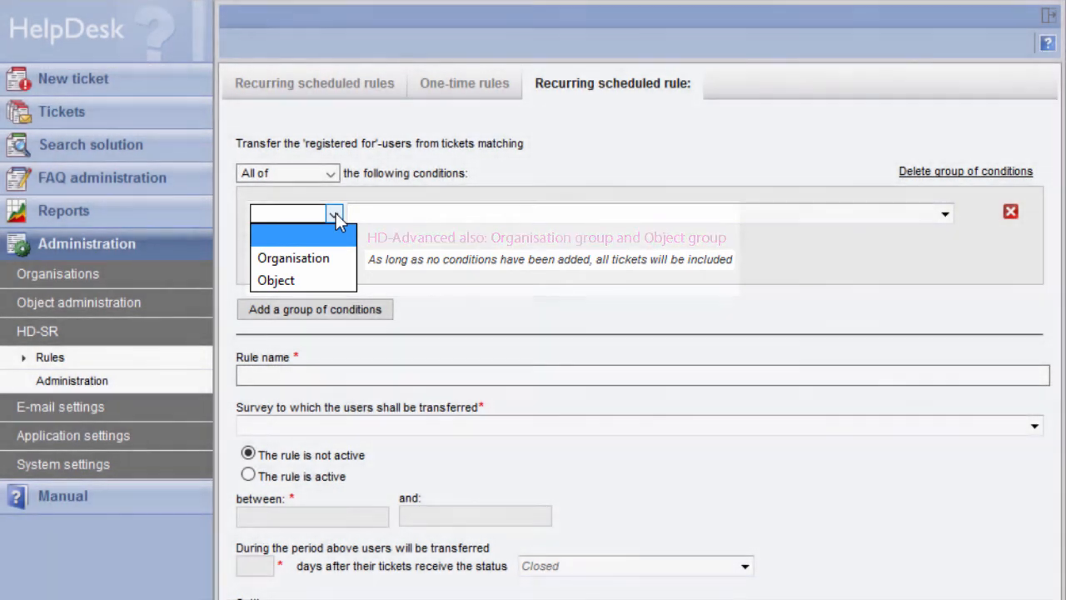
pyautogui.click(332, 174)
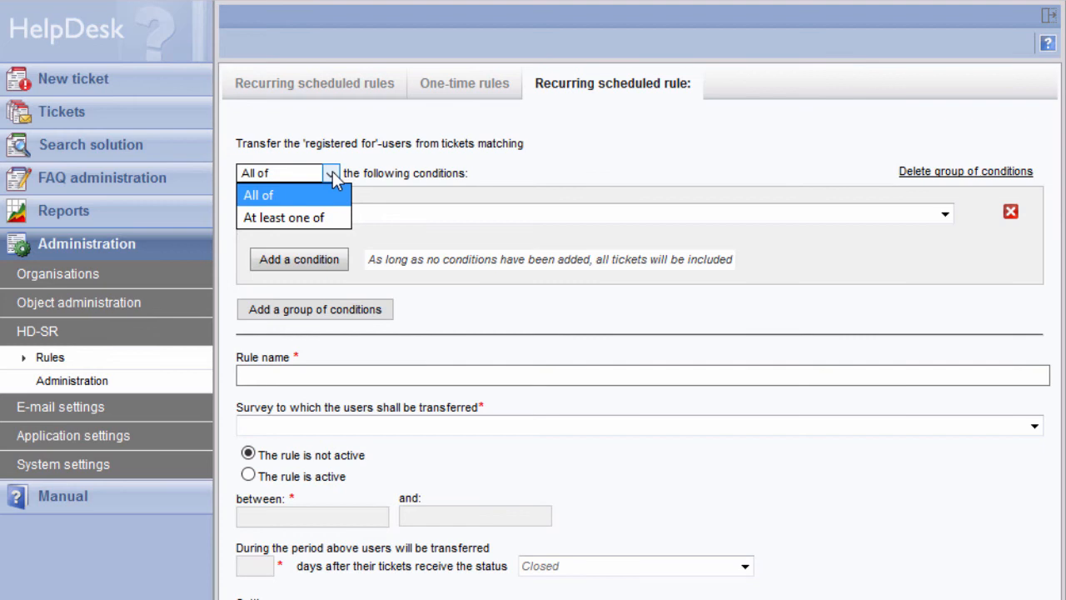
pyautogui.click(371, 193)
pyautogui.click(334, 215)
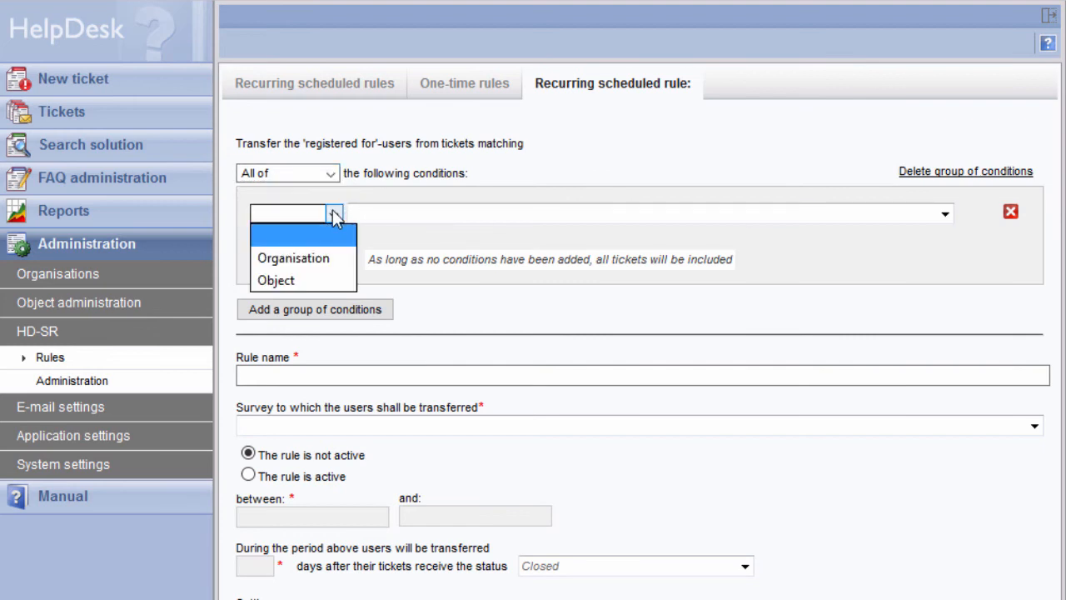
pyautogui.click(322, 281)
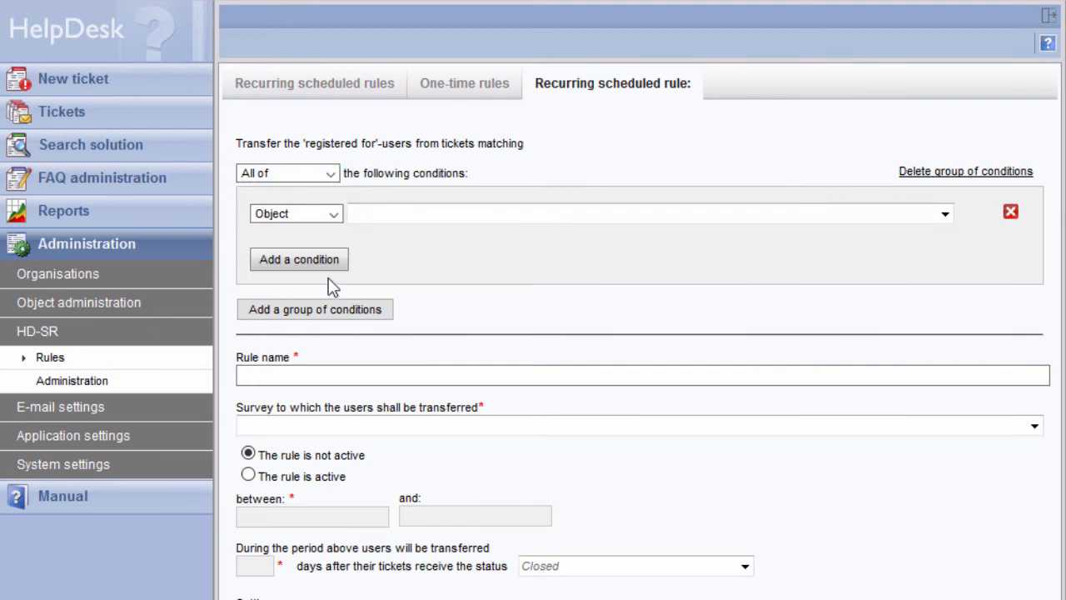
pyautogui.click(423, 216)
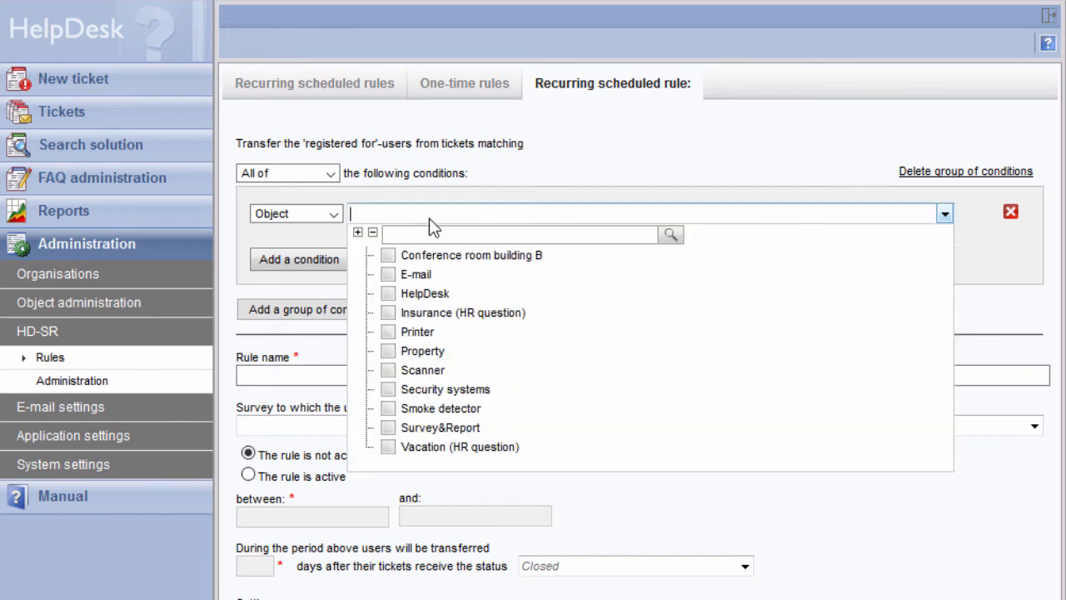
pyautogui.click(390, 351)
pyautogui.click(324, 356)
# - Name the rule Evaluation Property and choose Support evaluation as the survey to which users are transferred
pyautogui.click(302, 375)
pyautogui.write('Evaluation Property')
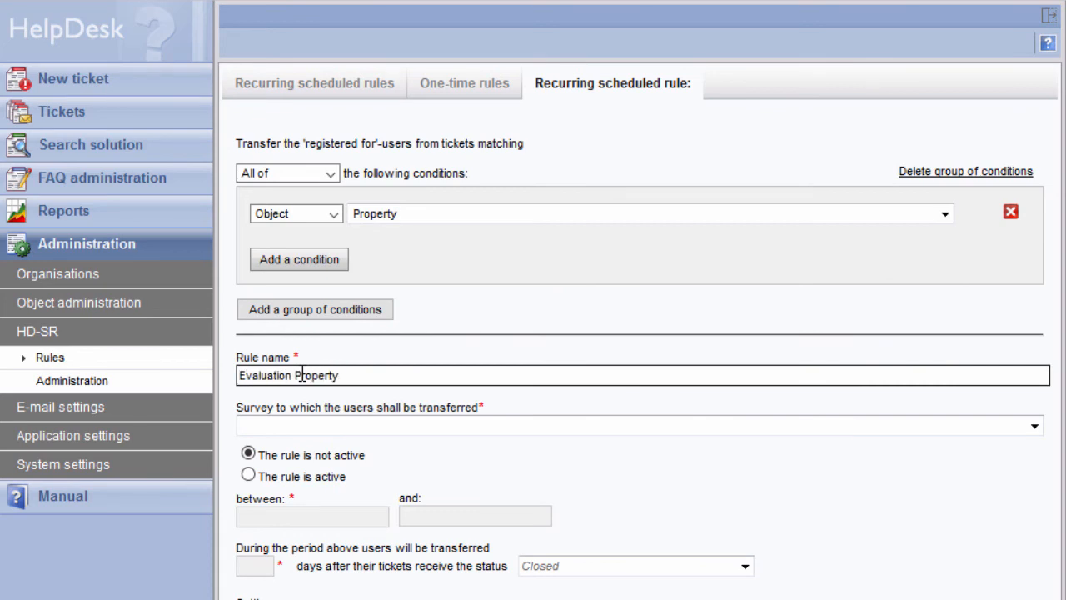
pyautogui.click(443, 426)
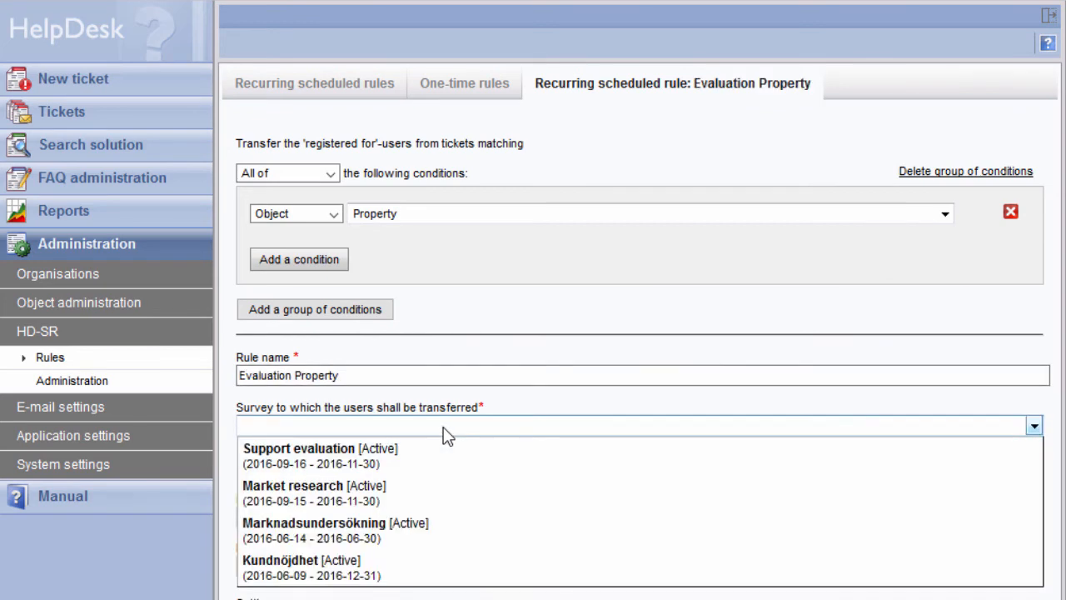
pyautogui.click(447, 456)
# - Make the rule active between 2016-09-20 and 2016-10-31
pyautogui.scroll(-3, 447, 430)
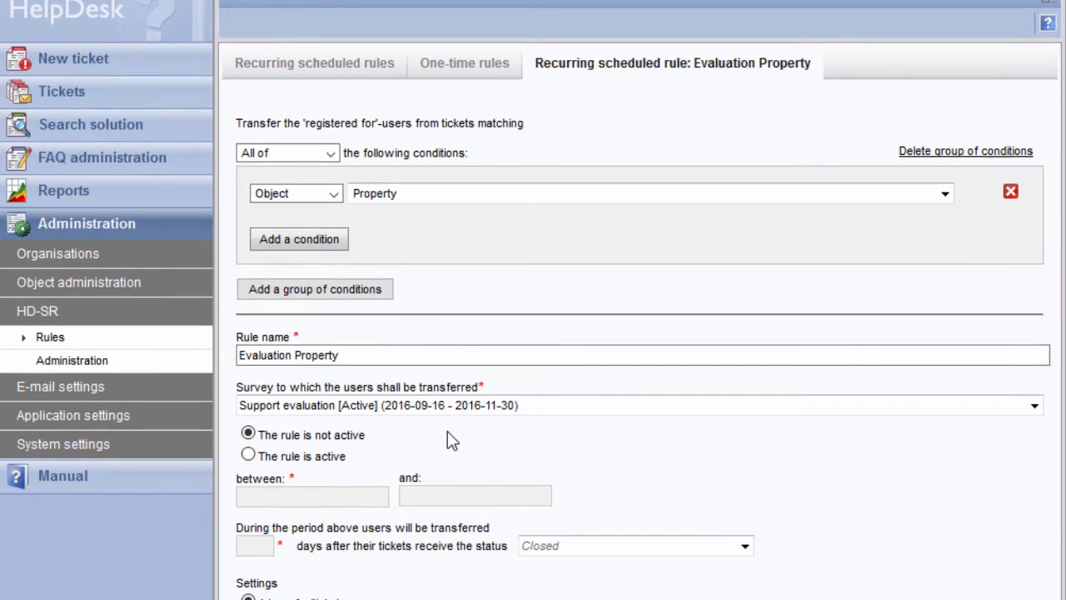
pyautogui.scroll(-5, 447, 397)
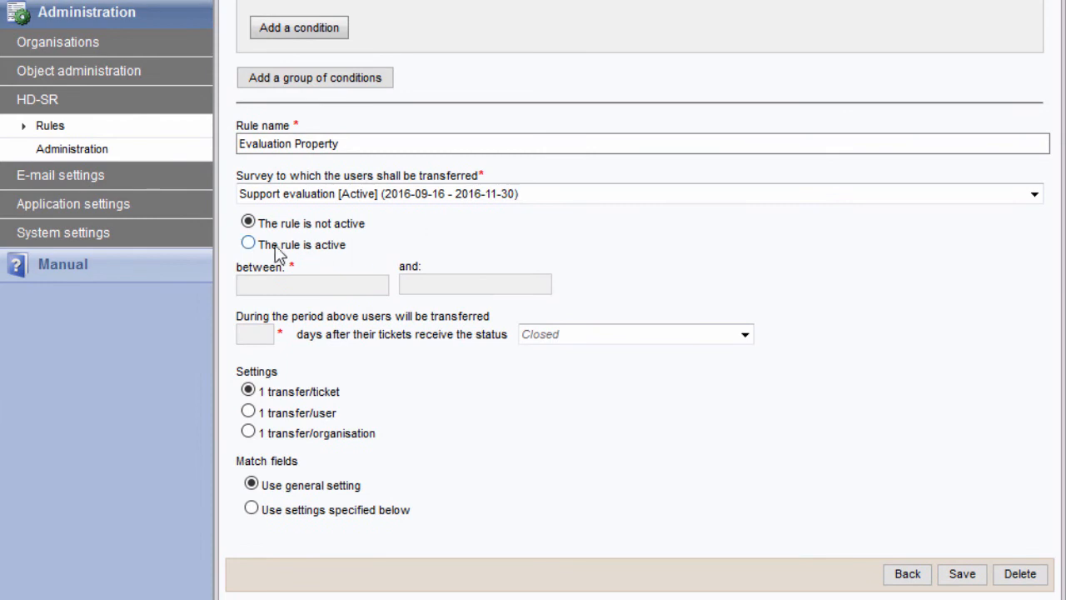
pyautogui.click(248, 244)
pyautogui.click(253, 281)
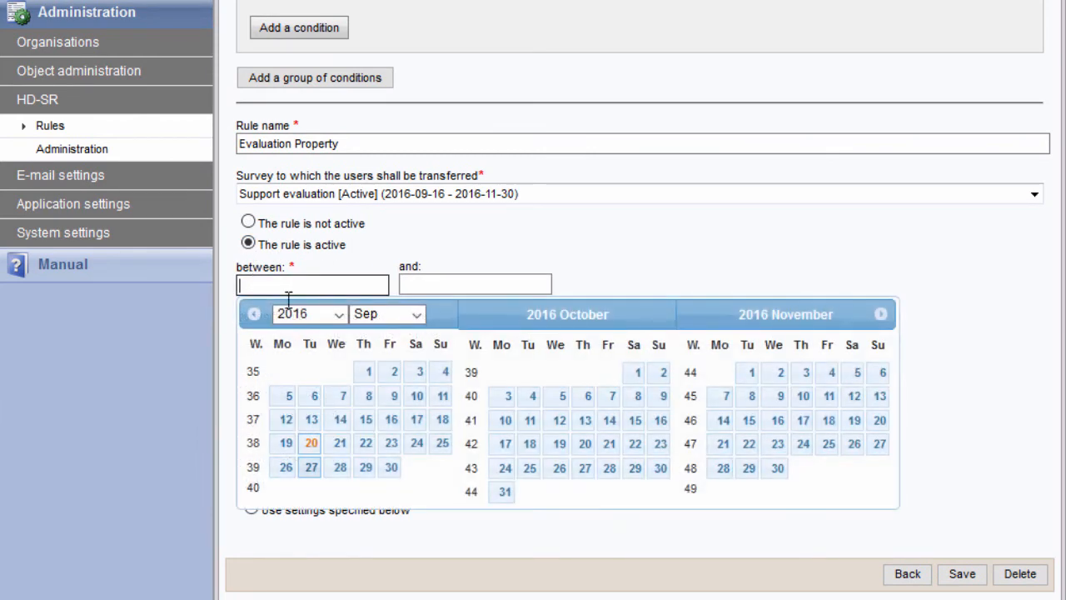
pyautogui.click(308, 441)
pyautogui.click(414, 291)
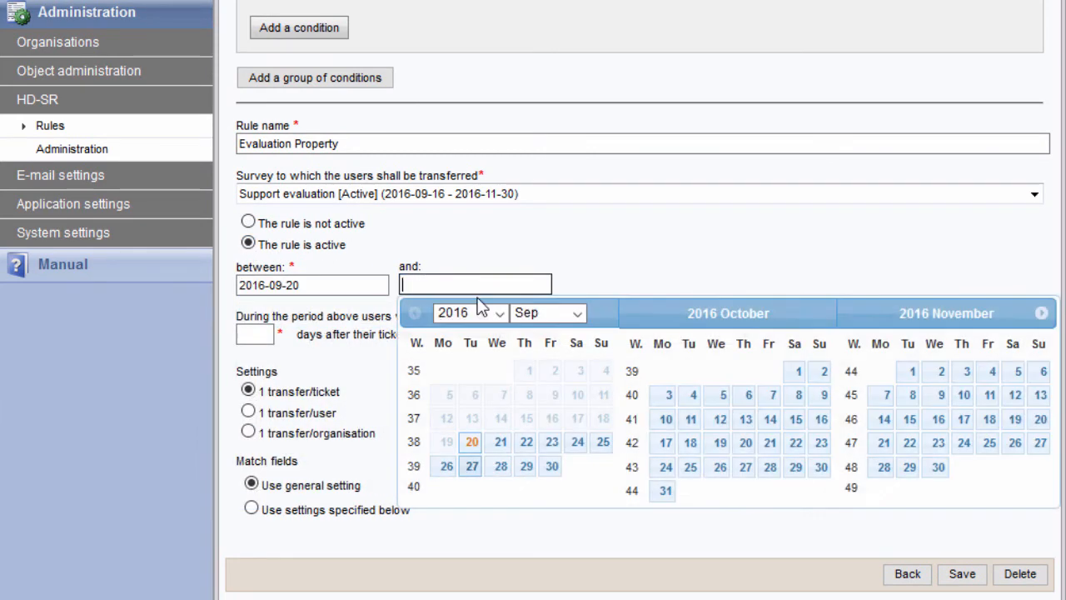
pyautogui.click(661, 492)
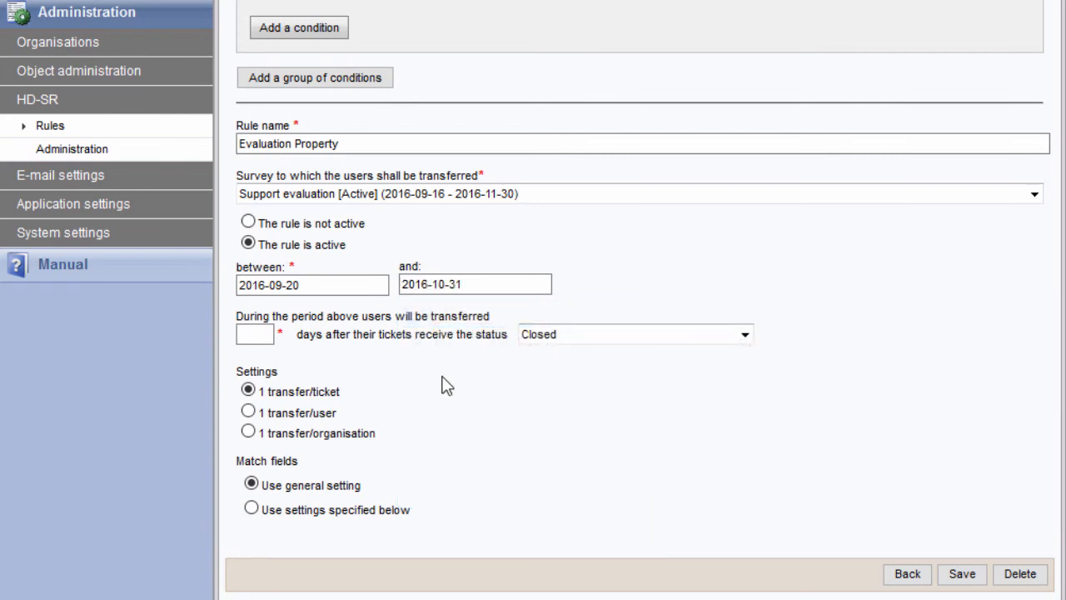
# - Set the transfer to 0 days after tickets receive the status Closed, limited to 1 transfer/user, and save the rule
pyautogui.press('Tab')
pyautogui.click(744, 334)
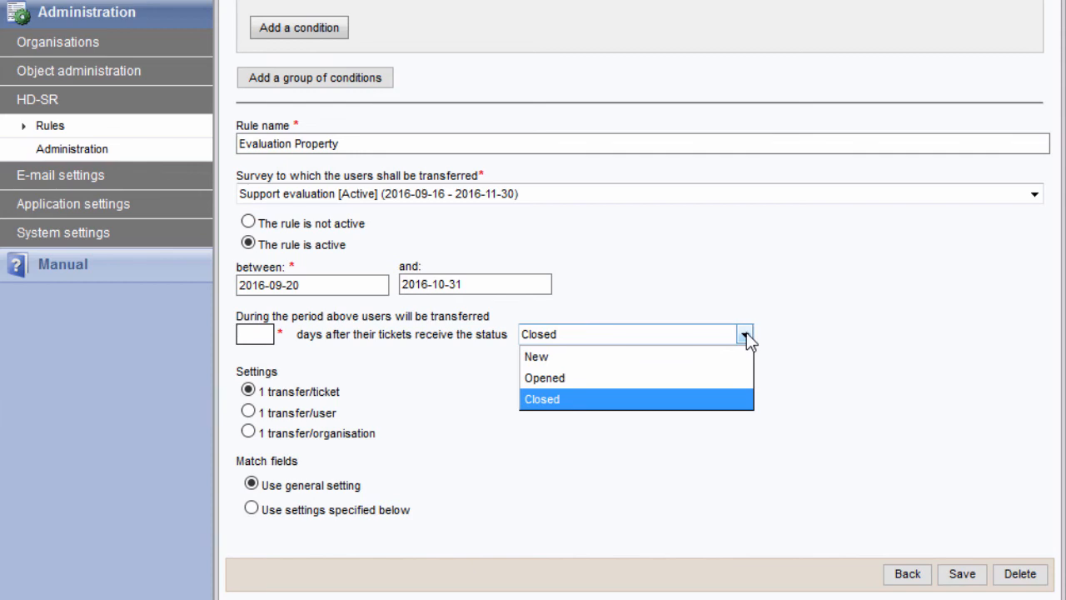
pyautogui.click(256, 328)
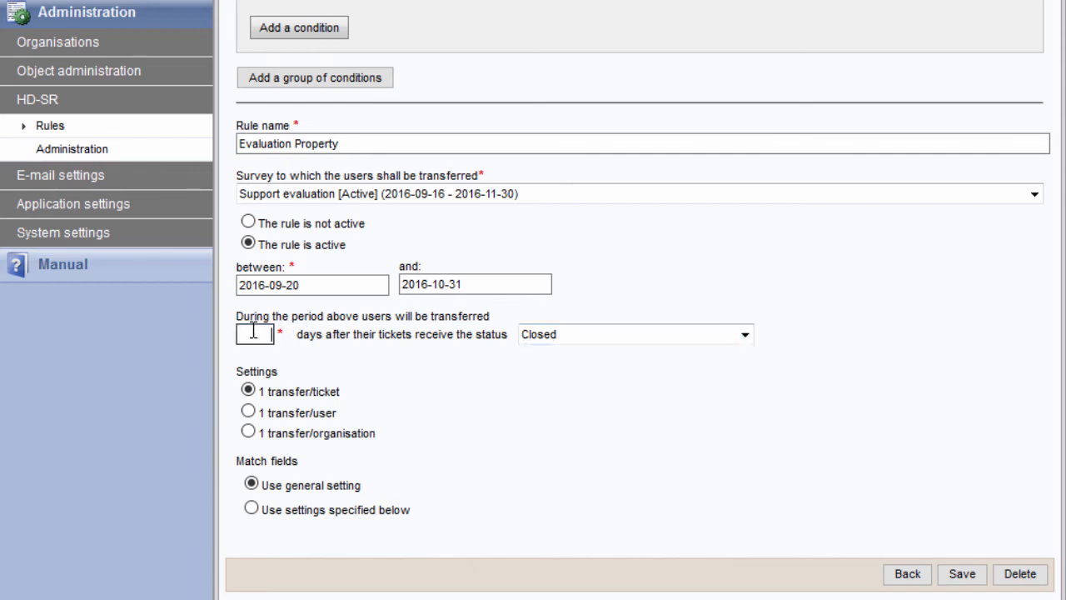
pyautogui.write('0')
pyautogui.click(431, 370)
pyautogui.click(248, 410)
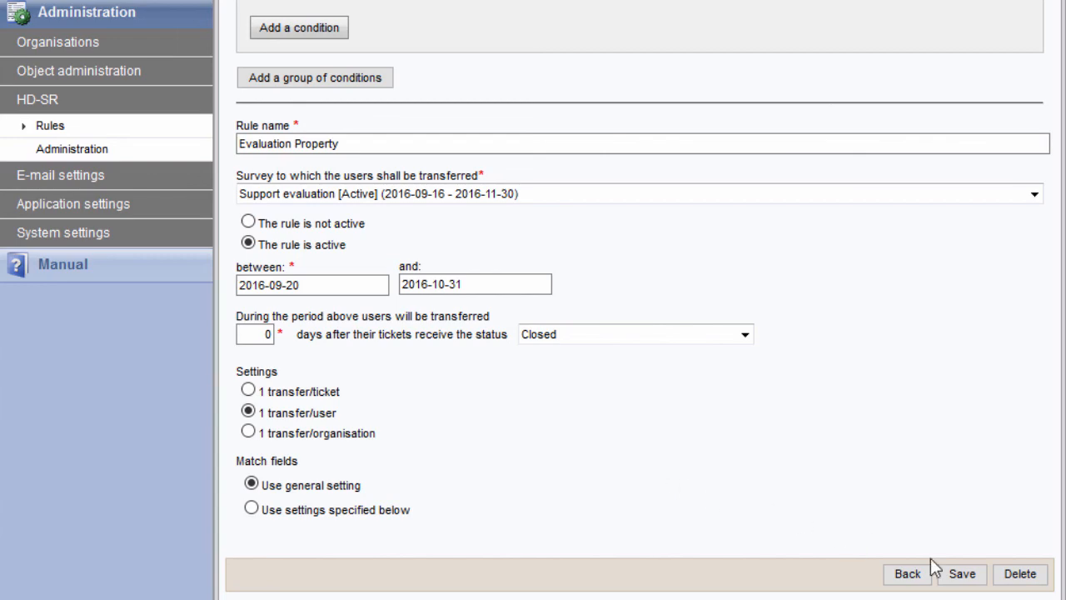
pyautogui.click(964, 580)
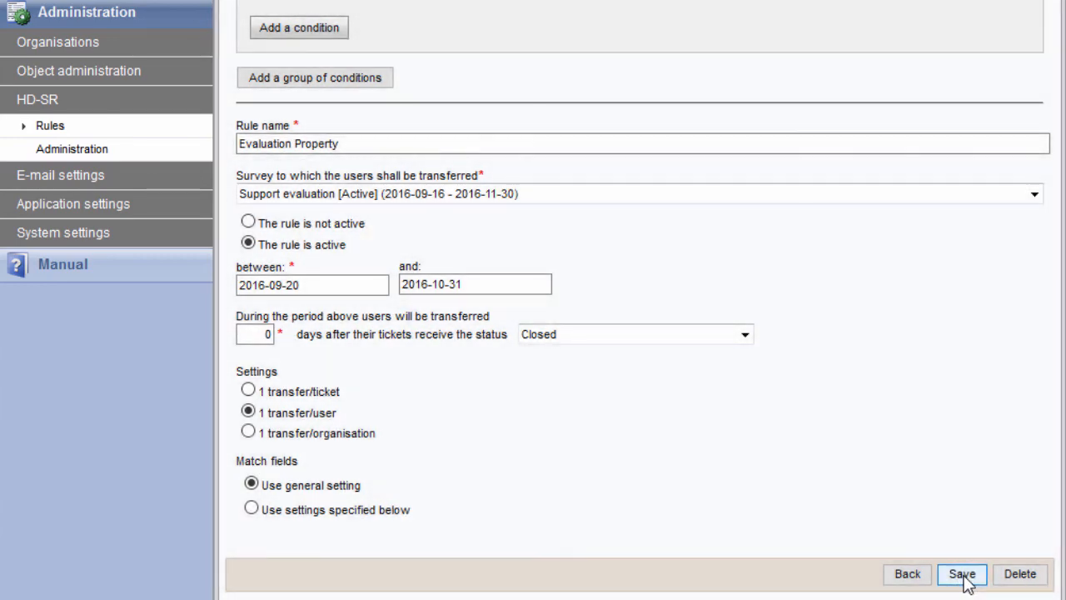